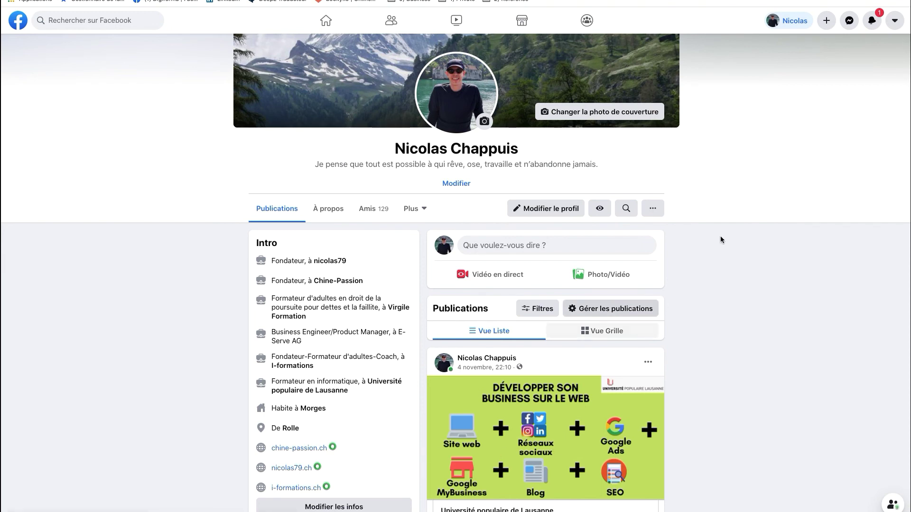
Open Assistance confidentialité and start the "Qui peut voir ce que vous partagez" review at the profile information section.
click(892, 22)
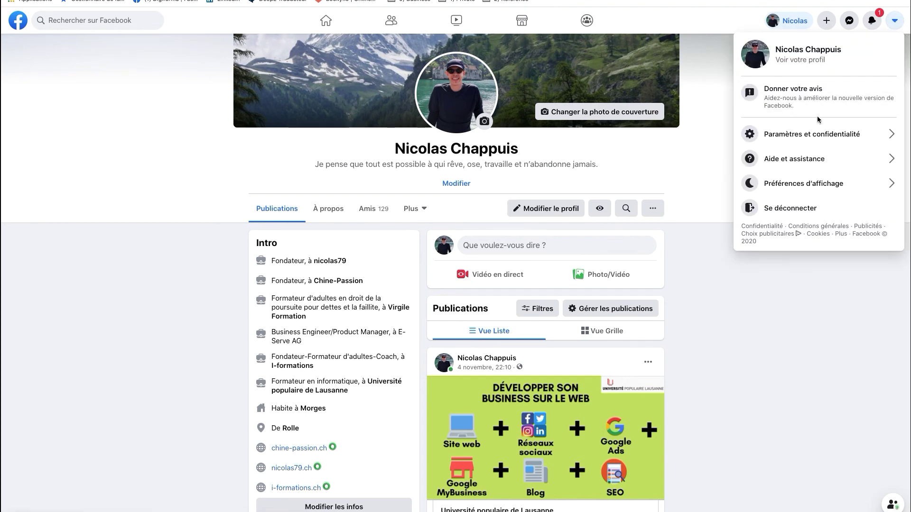
click(836, 143)
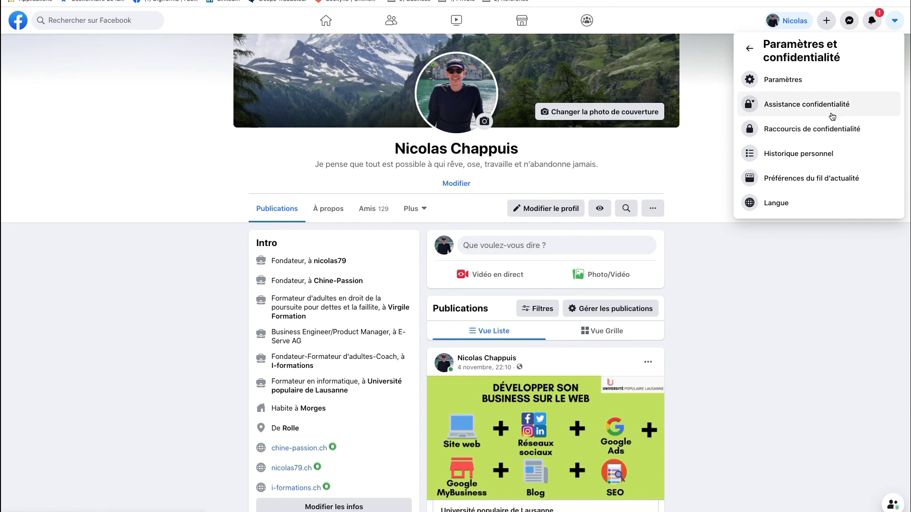
click(832, 116)
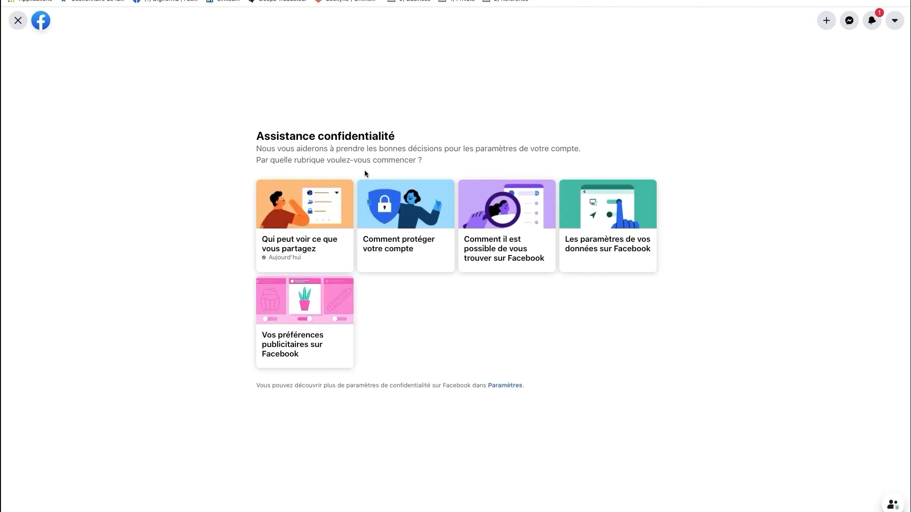
click(329, 197)
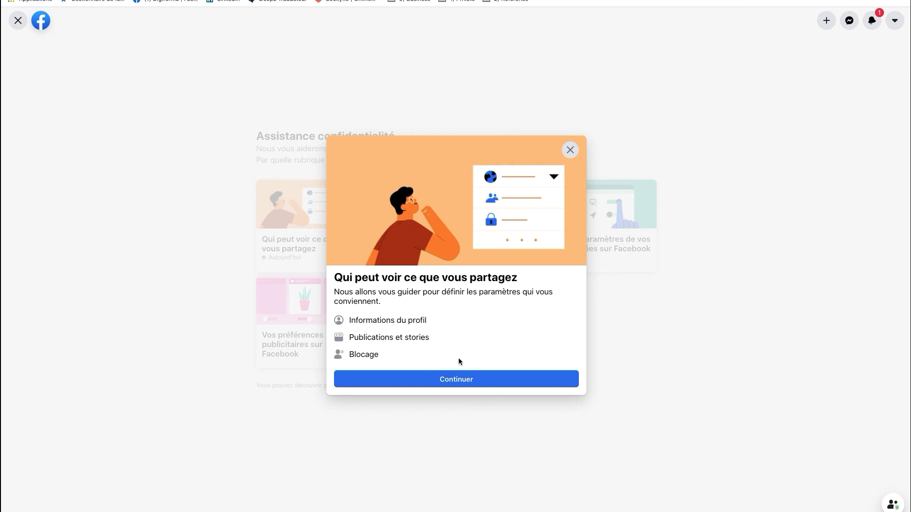
click(459, 379)
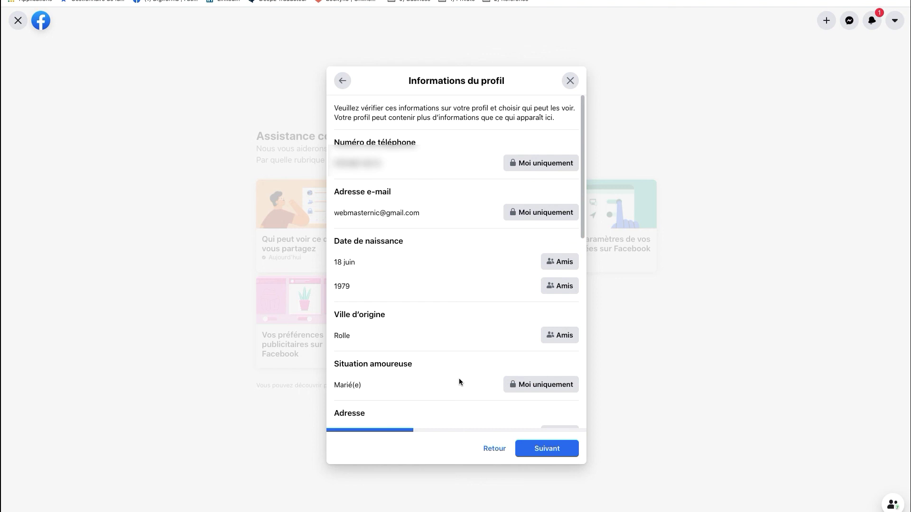
Restrict the visibility of both the birthday and the birth year to Moi uniquement.
click(560, 262)
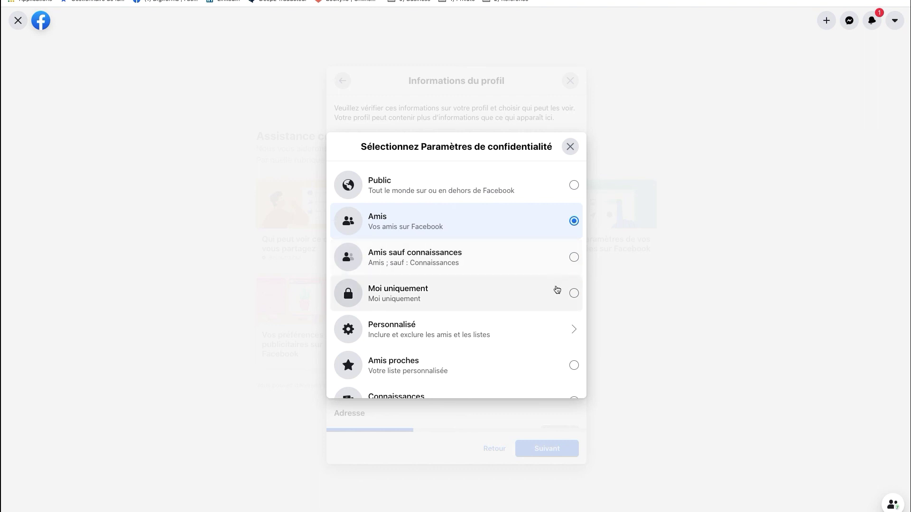
click(570, 293)
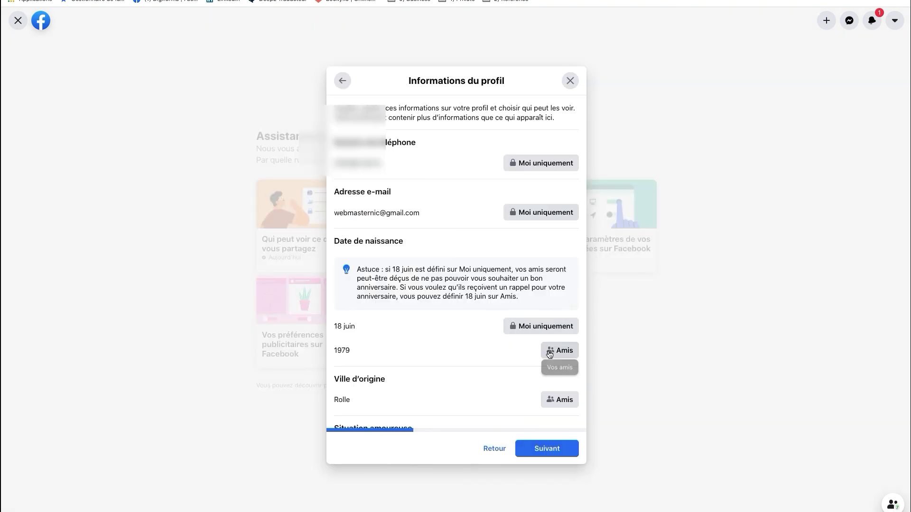
click(549, 350)
click(573, 292)
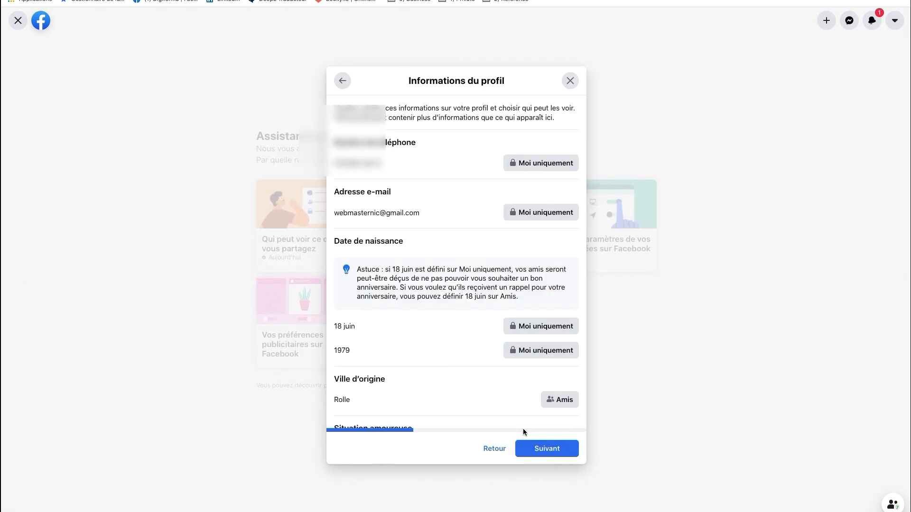
Set the visibility of the hometown (Ville d'origine) to Public and continue to Publications et stories.
scroll(499, 396, down, 3)
scroll(499, 399, down, 1)
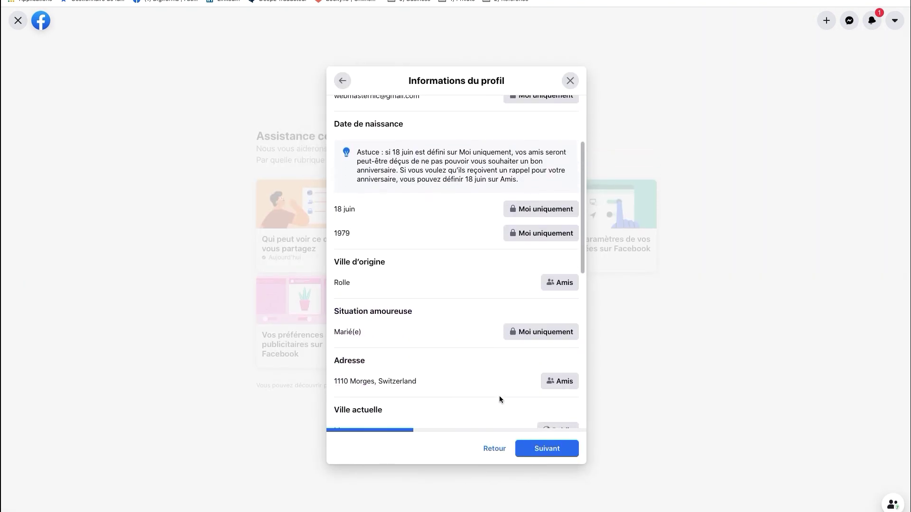
click(552, 285)
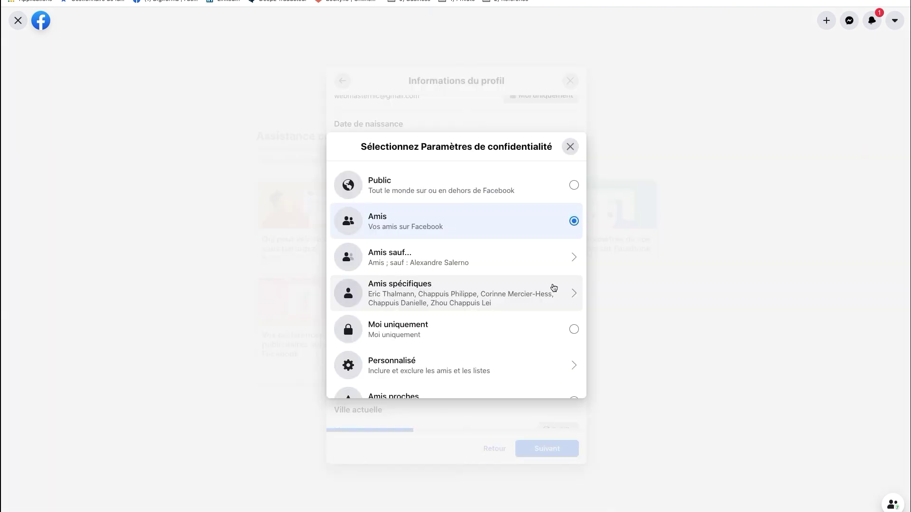
click(537, 206)
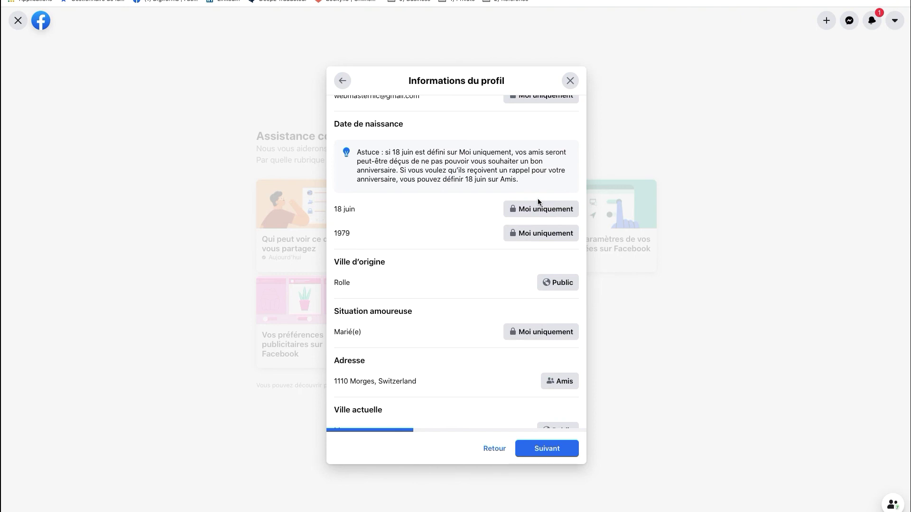
click(534, 446)
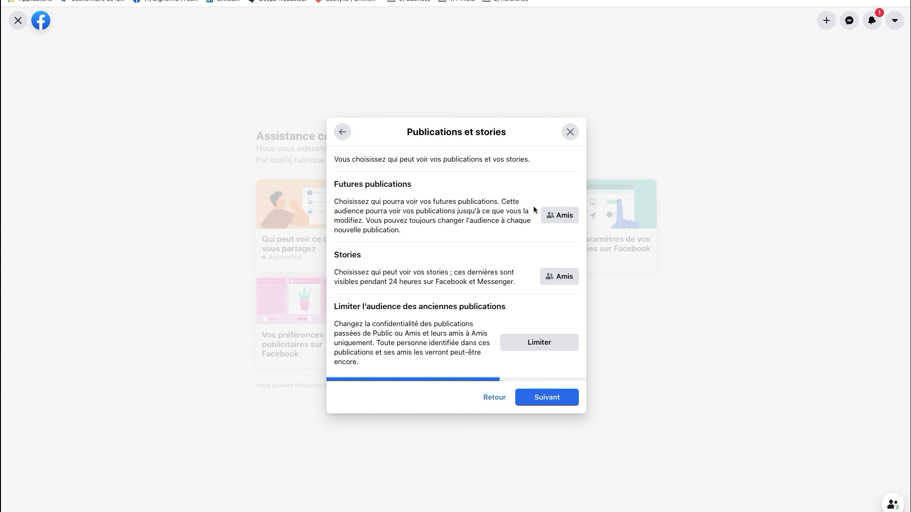
Review the audience options for future posts without changing them and continue to the Blocage section.
click(555, 219)
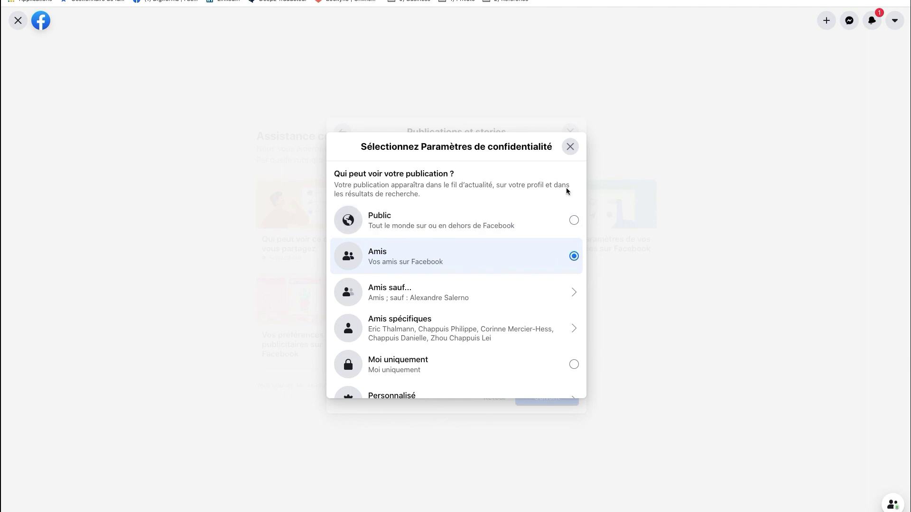
click(571, 147)
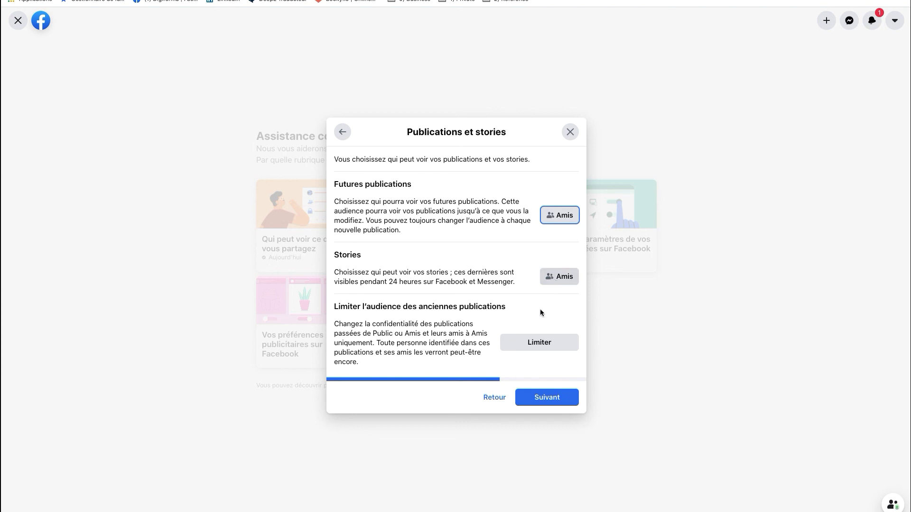
click(528, 397)
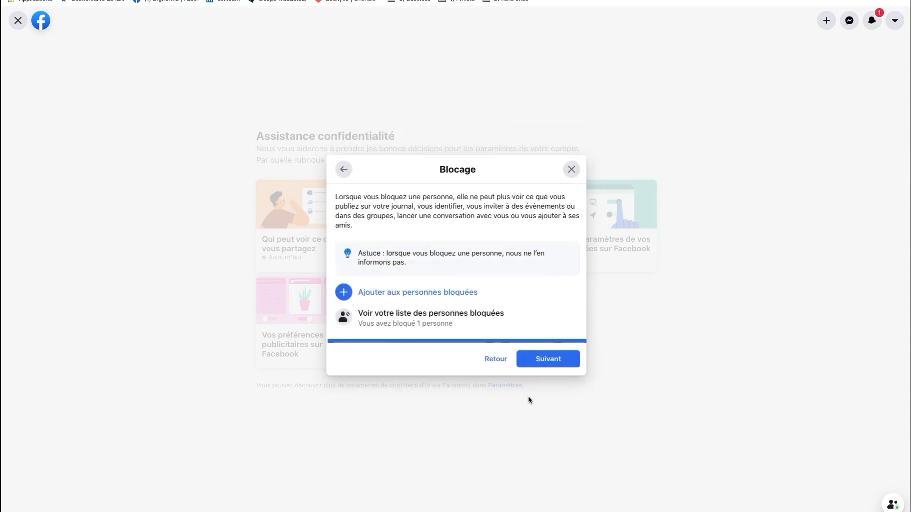
View the list of blocked people, finish the review and leave Assistance confidentialité for the profile.
click(537, 313)
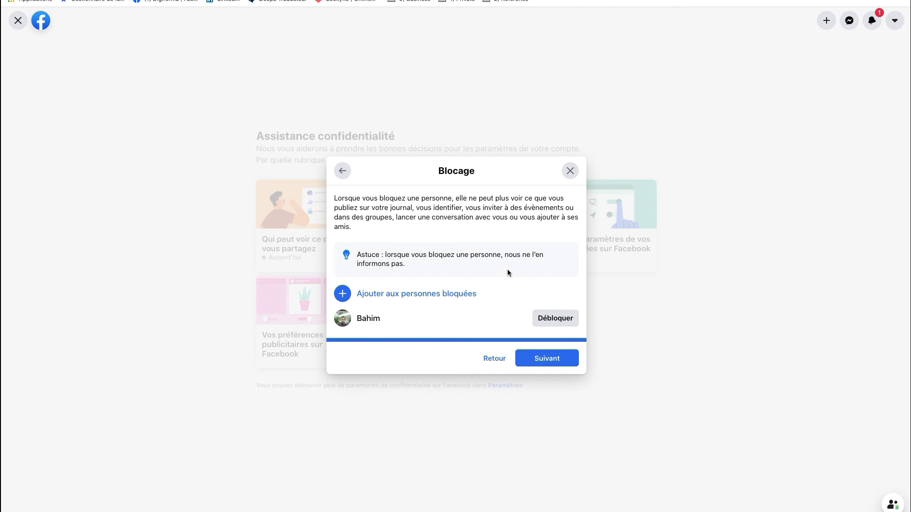
click(528, 363)
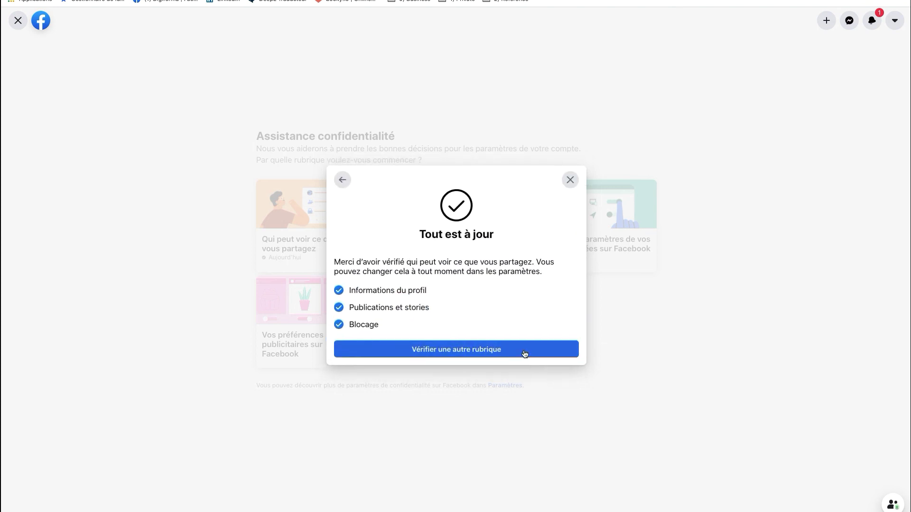
click(524, 351)
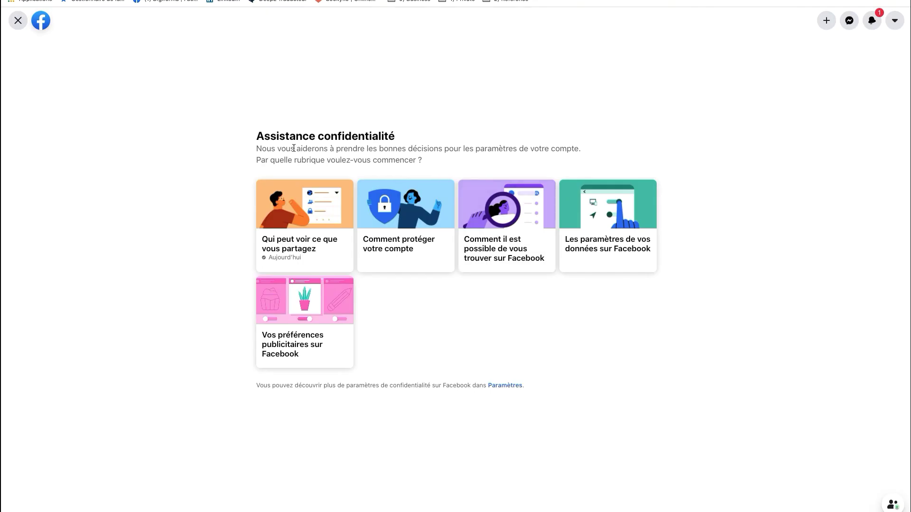
click(19, 21)
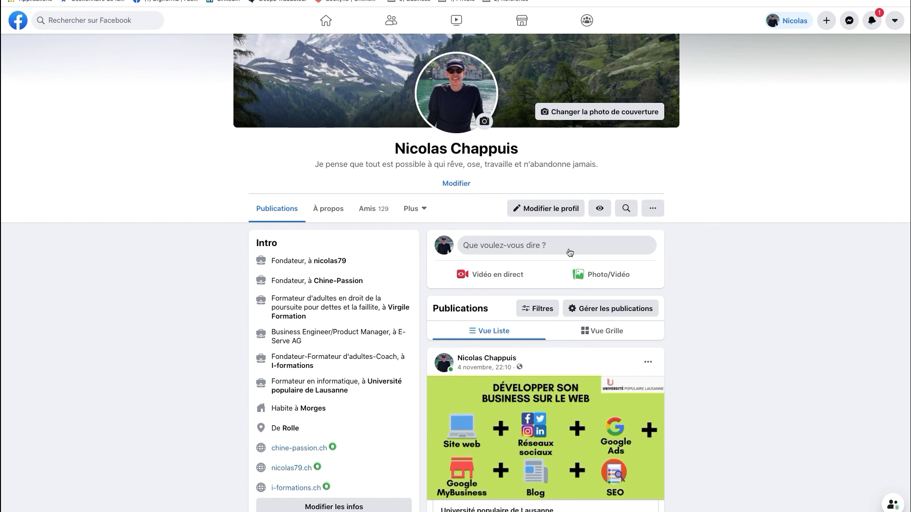
Draft a post with the photo FacebookPage.jpg, look at its audience options, and discard the draft.
click(583, 277)
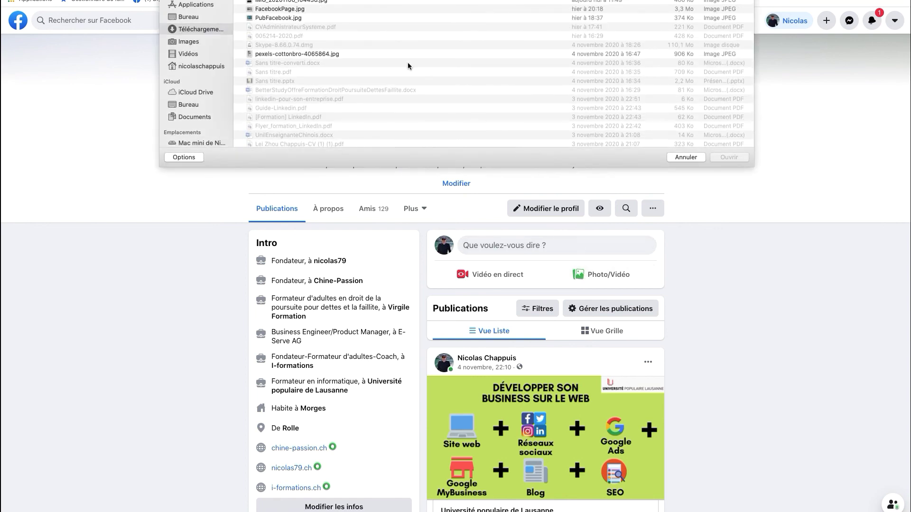
click(304, 10)
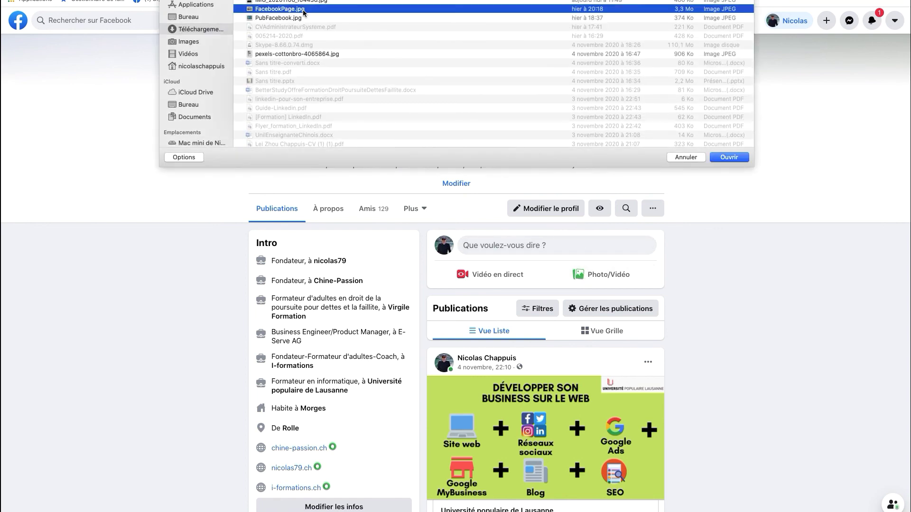
click(719, 158)
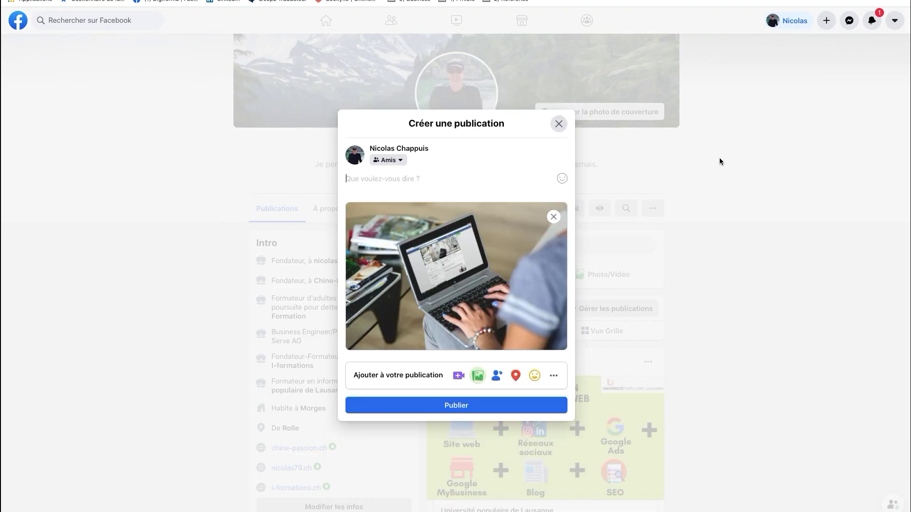
click(401, 162)
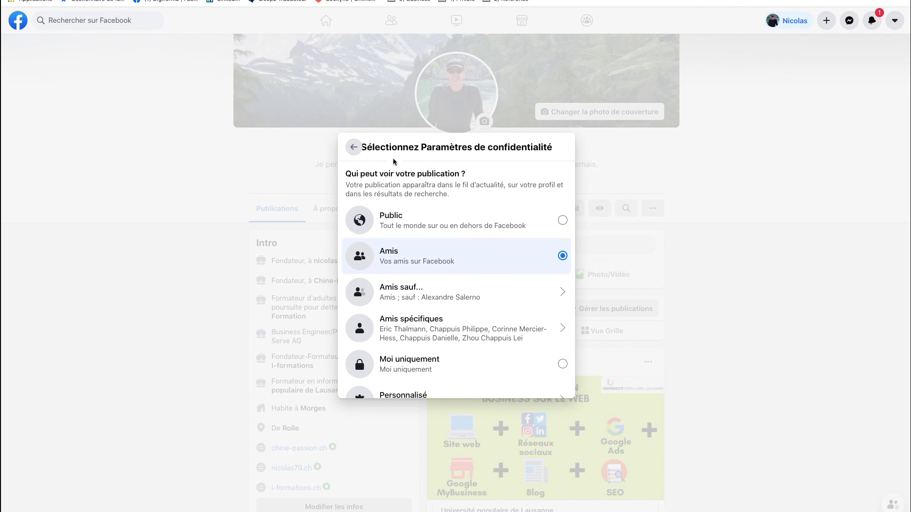
click(345, 147)
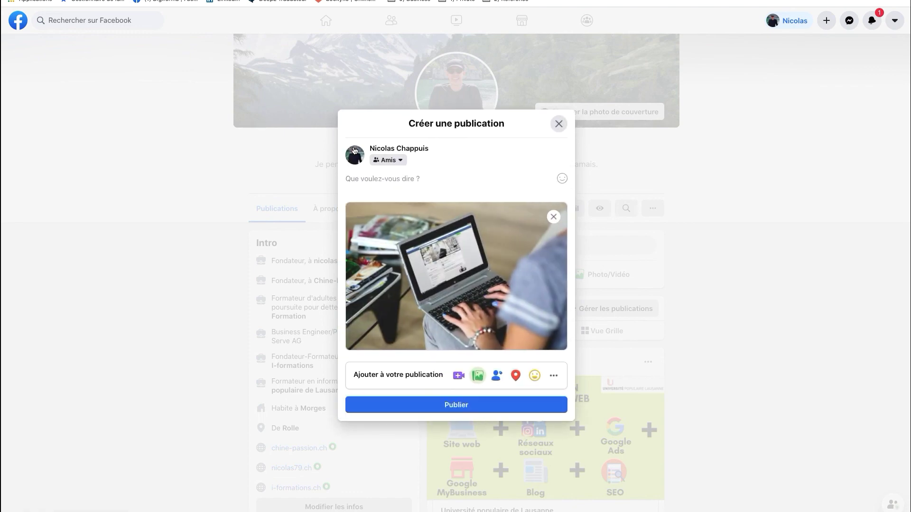
click(559, 123)
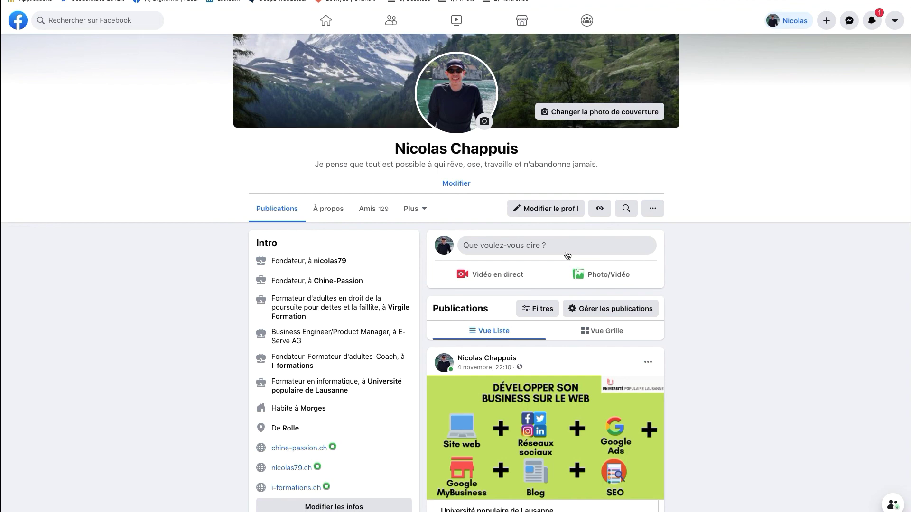
Preview the profile as the public sees it, look through its intro, photos and posts, and exit the preview.
click(599, 210)
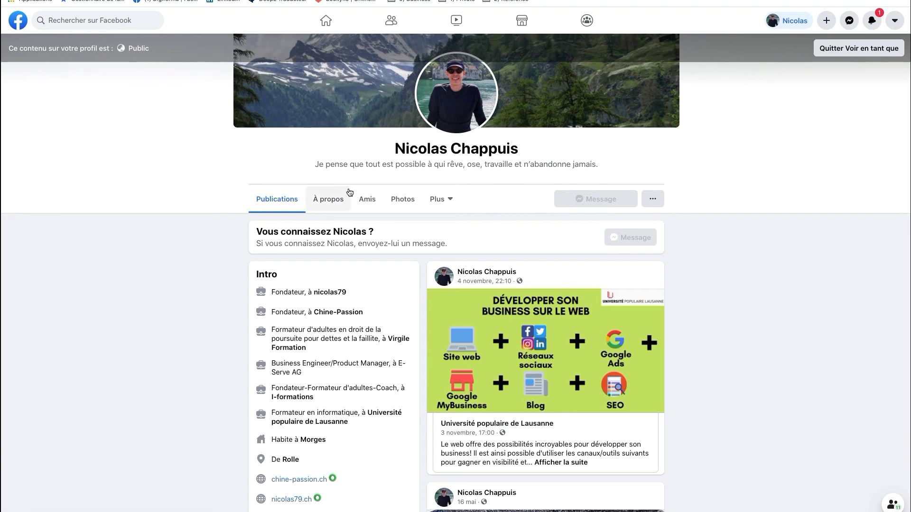
scroll(348, 188, down, 5)
scroll(349, 188, down, 4)
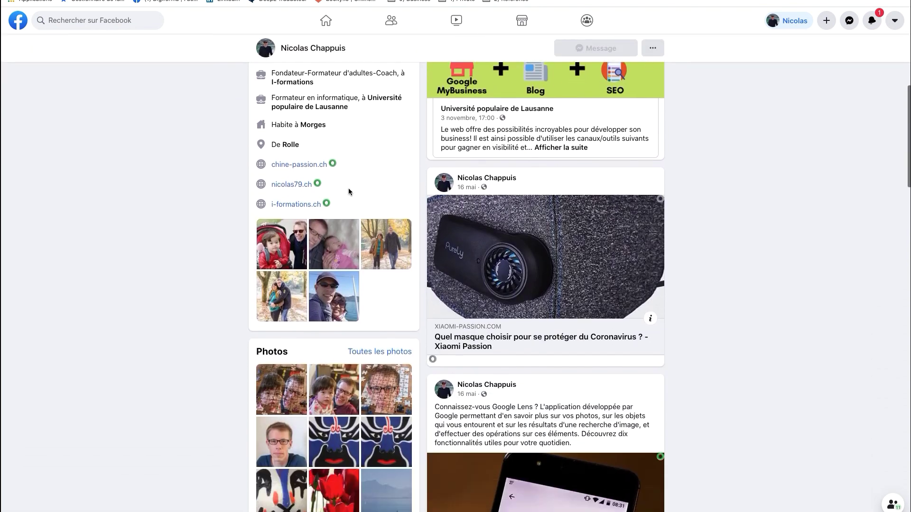
scroll(349, 188, up, 2)
scroll(350, 192, up, 7)
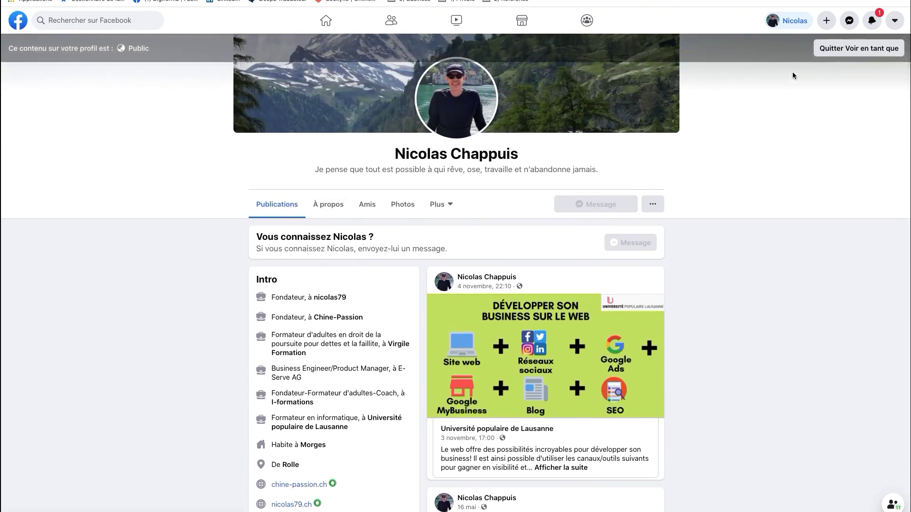
click(851, 48)
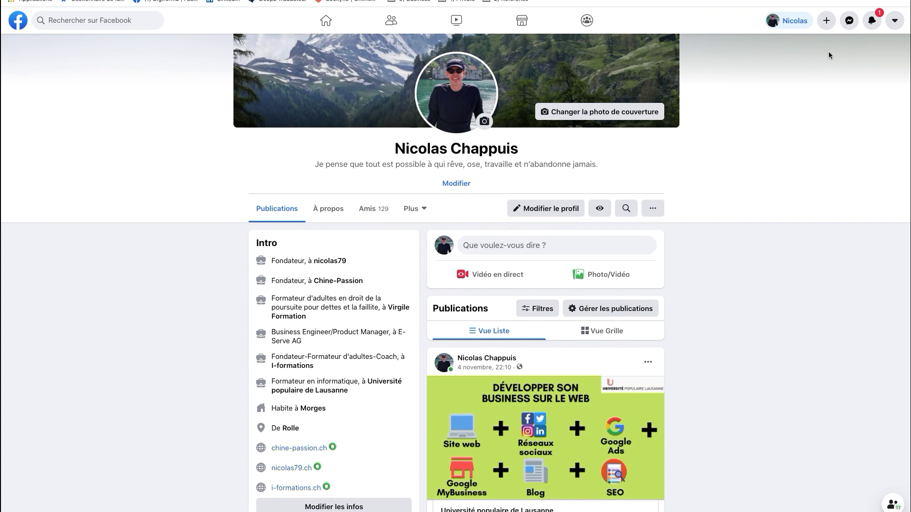
Open the account's Paramètres and go to the Confidentialité section.
click(897, 22)
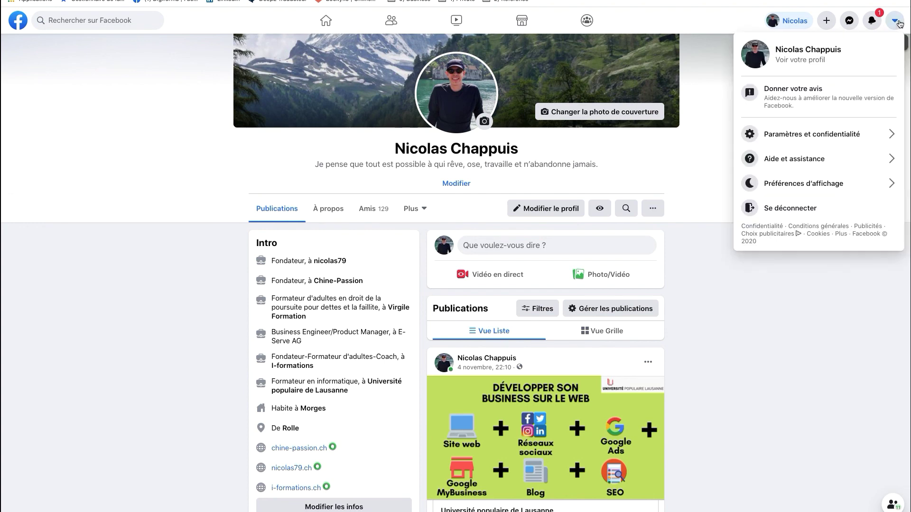
click(836, 133)
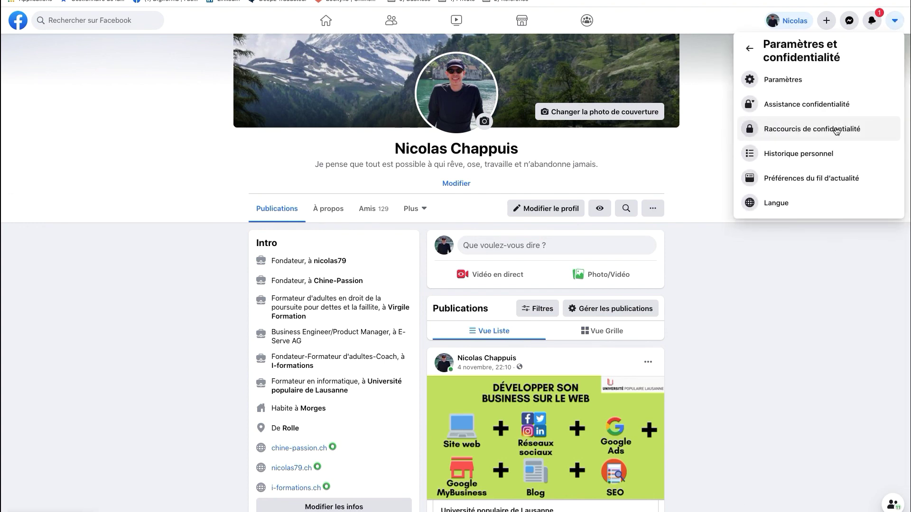
click(821, 79)
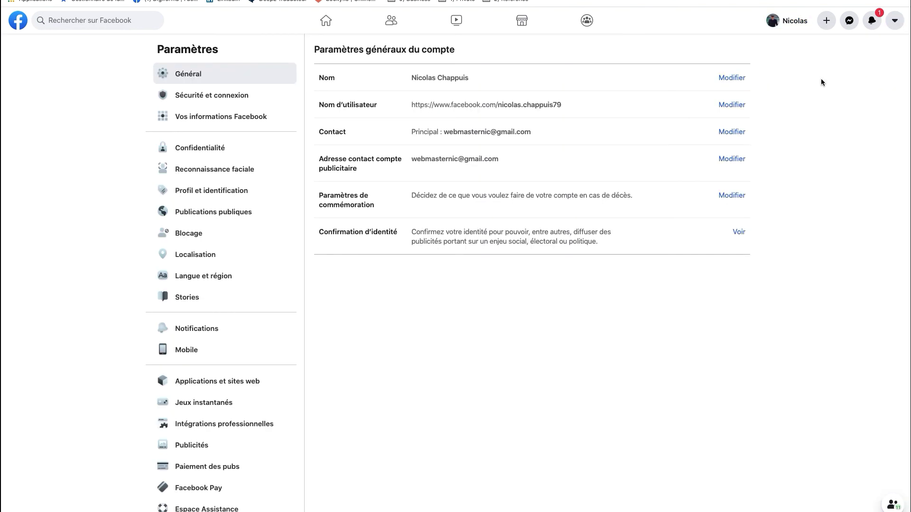
click(281, 154)
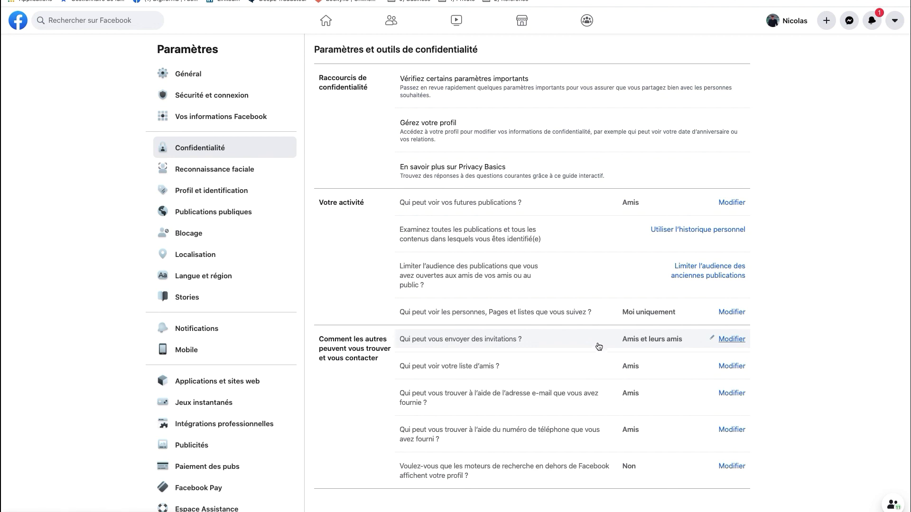
Set the audience of the friends list (Qui peut voir votre liste d'amis ?) to Moi uniquement and close that setting.
click(732, 367)
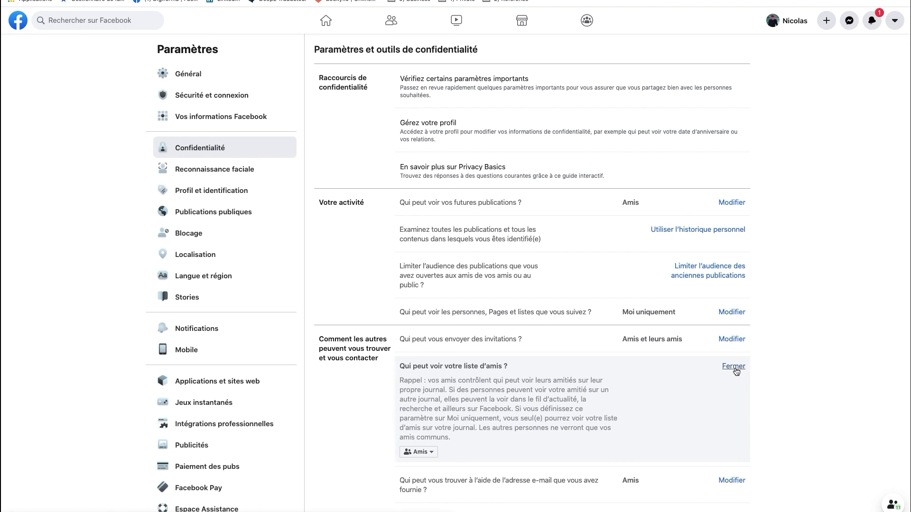
click(424, 452)
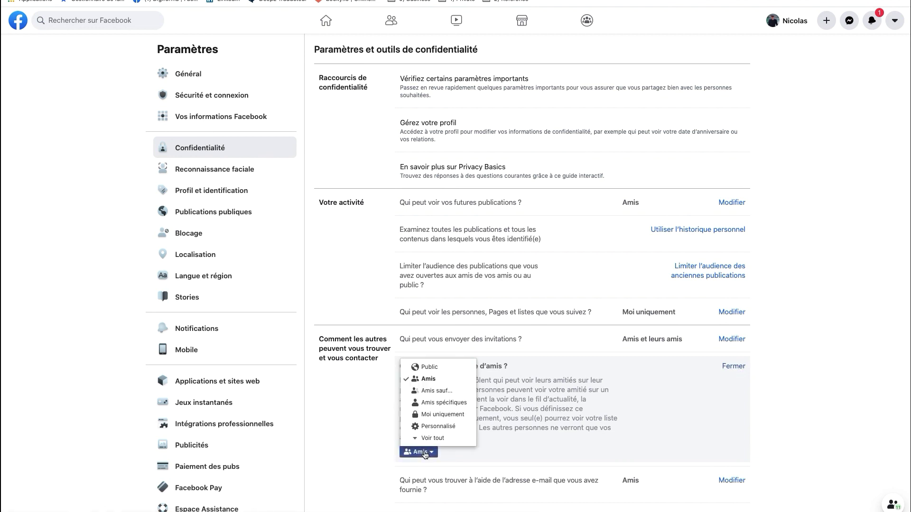
click(434, 415)
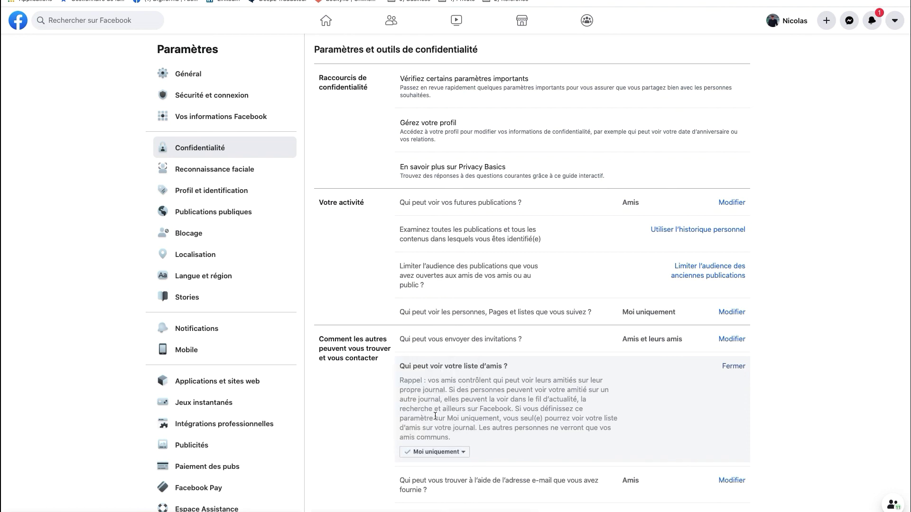
click(732, 368)
Open the setting on whether search engines outside Facebook may show the profile and review its explanation and authorisation option.
scroll(621, 403, down, 2)
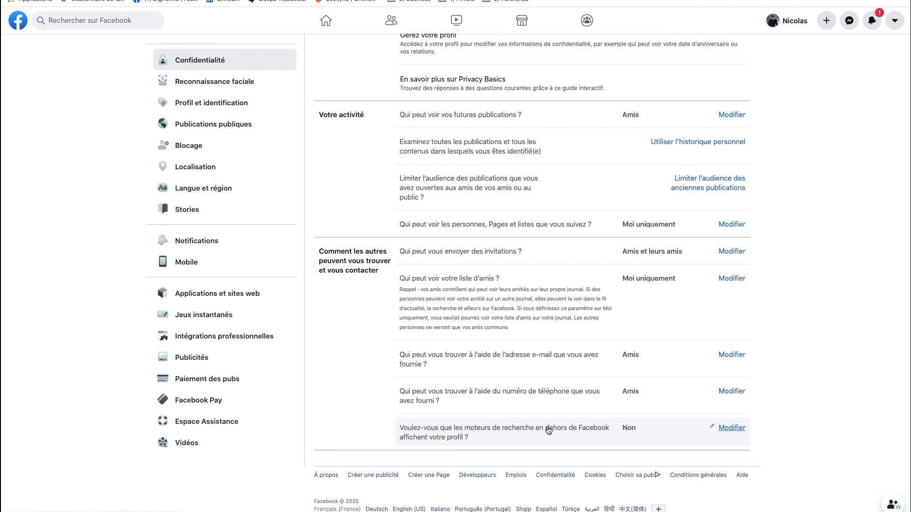
click(728, 432)
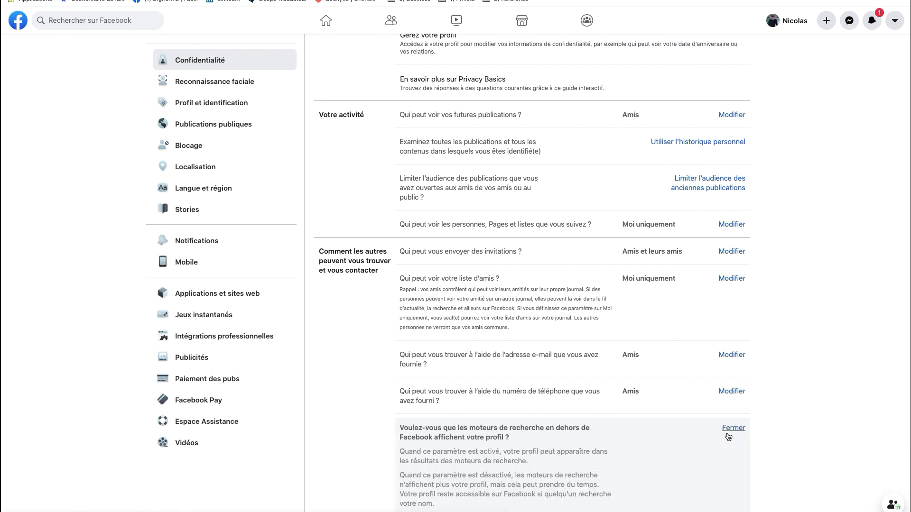
scroll(565, 436, down, 2)
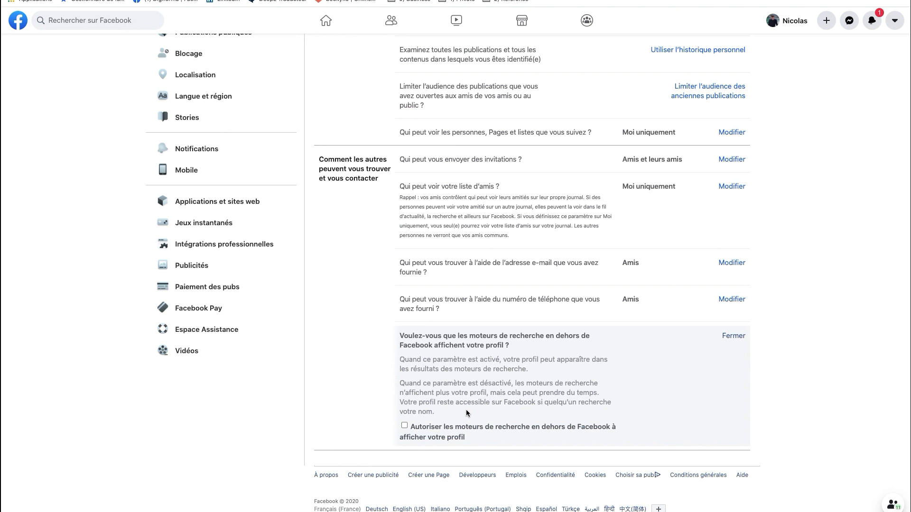
scroll(467, 412, up, 5)
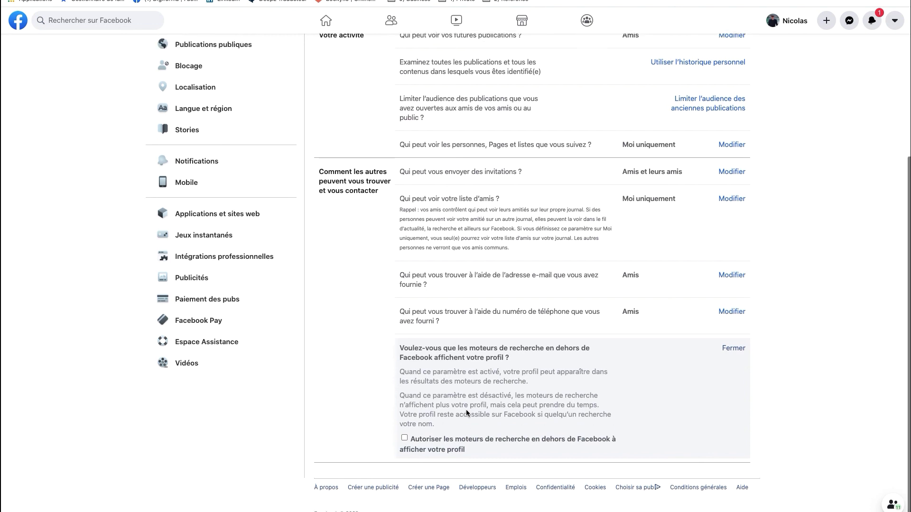
scroll(465, 413, up, 2)
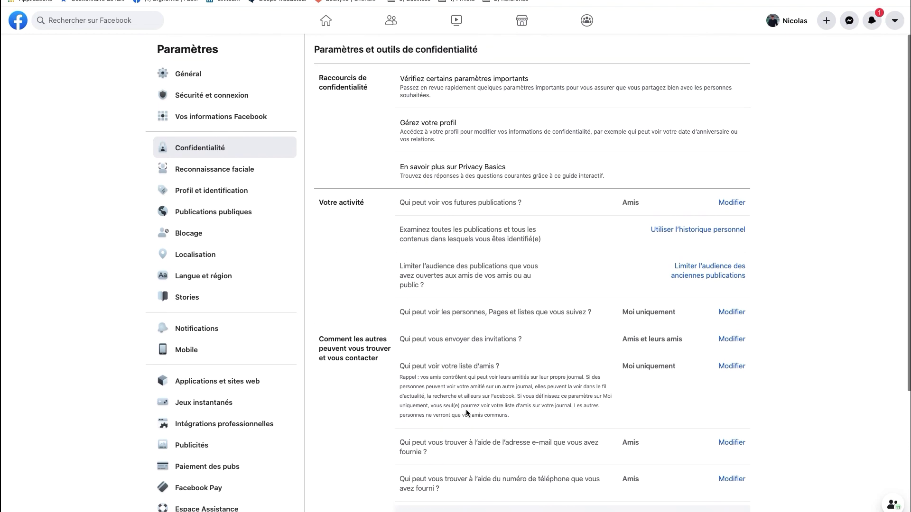